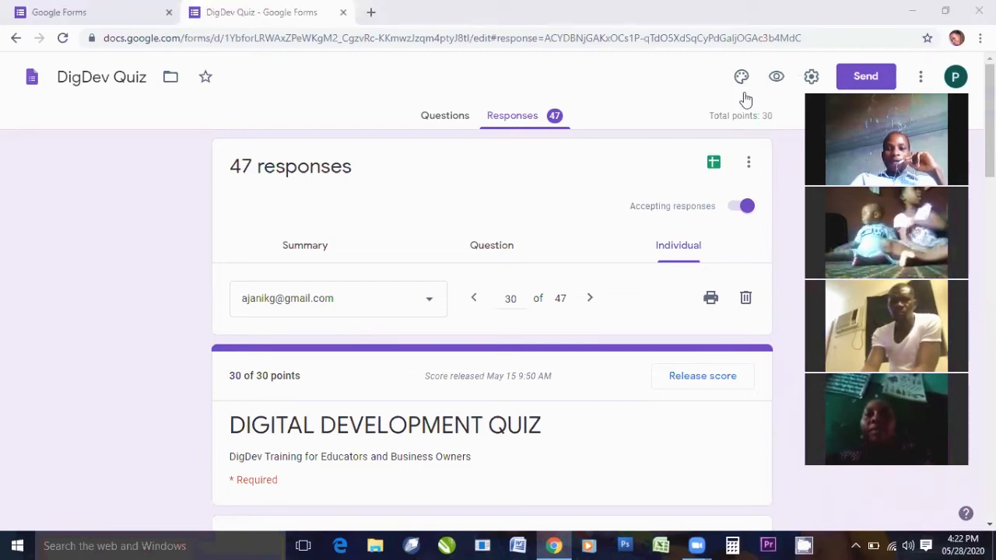
left_click(912, 10)
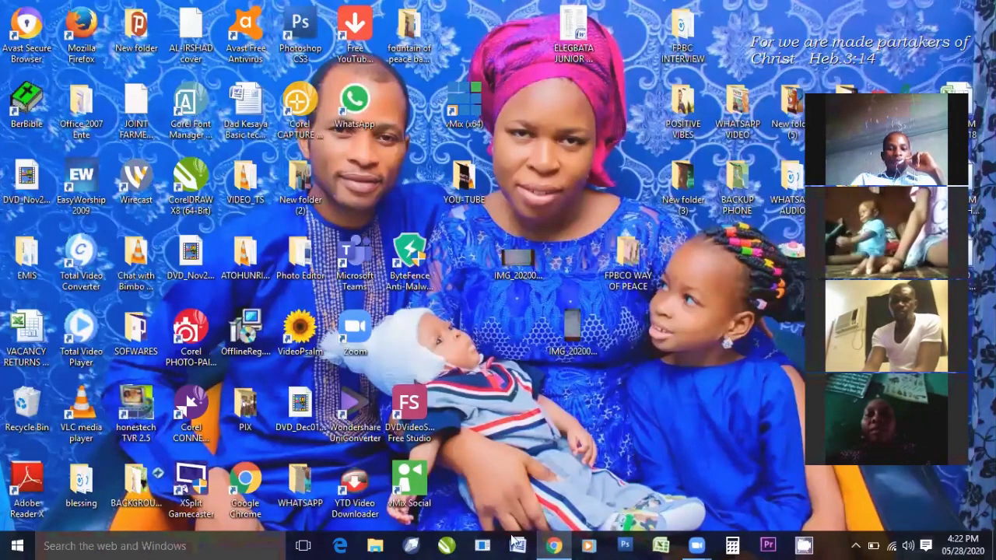
left_click(555, 545)
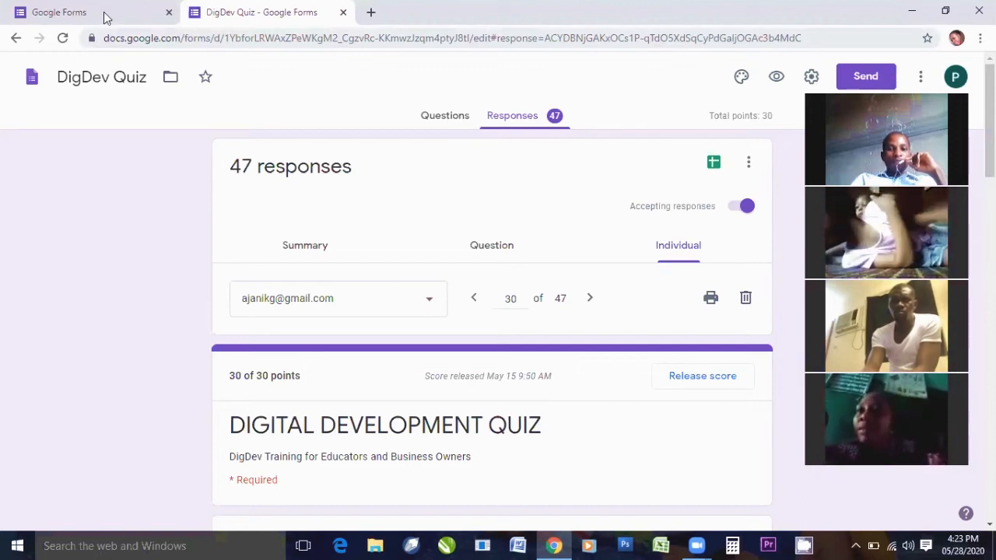
Switch from the DigDev Quiz to the Google Forms page and look up "google forms sign in" to reach the forms home
left_click(136, 17)
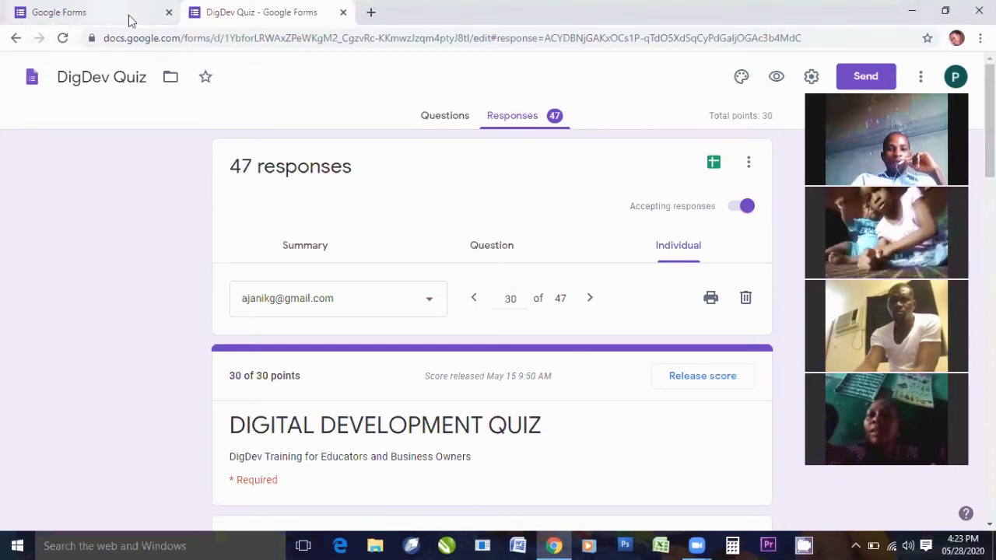
left_click(130, 21)
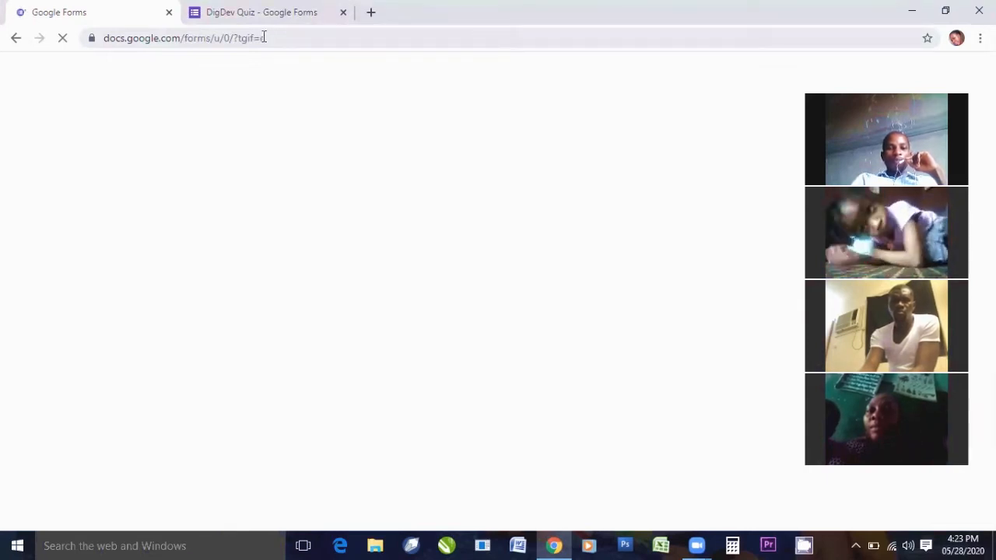
left_click(264, 37)
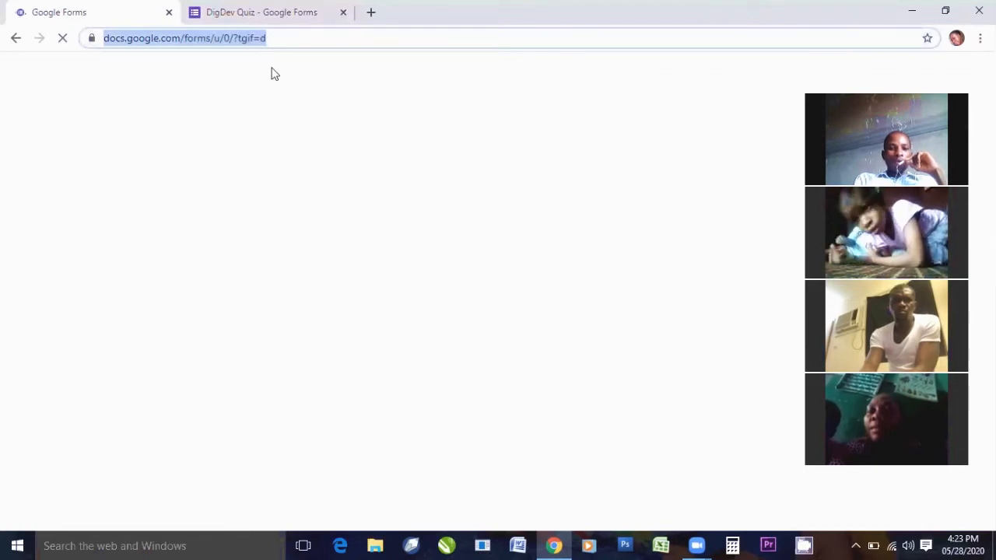
type("goo")
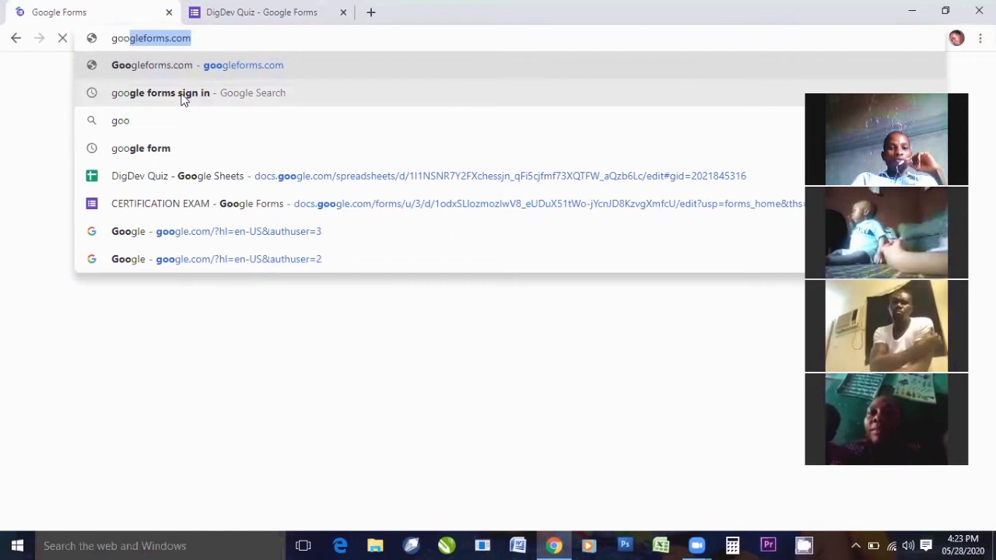
key("Down")
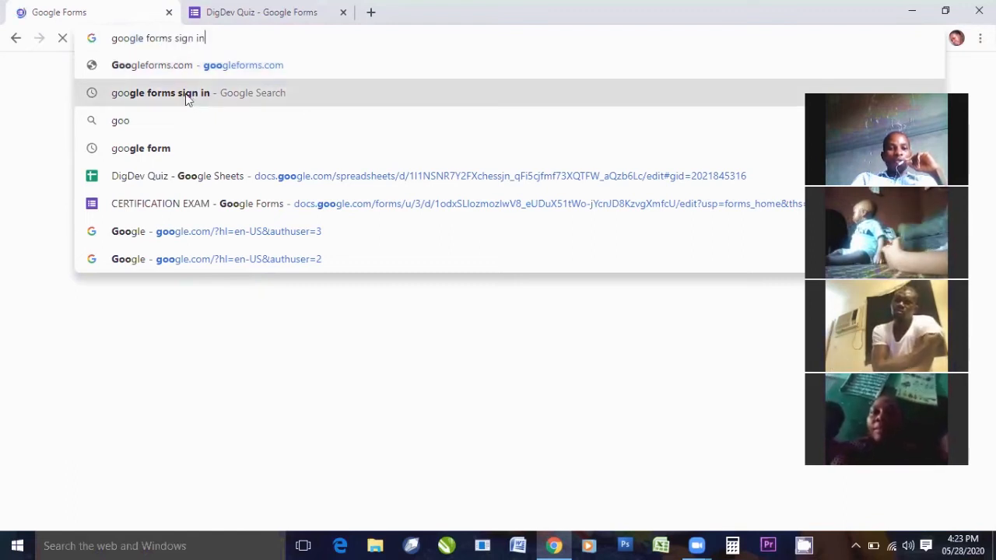
left_click(185, 97)
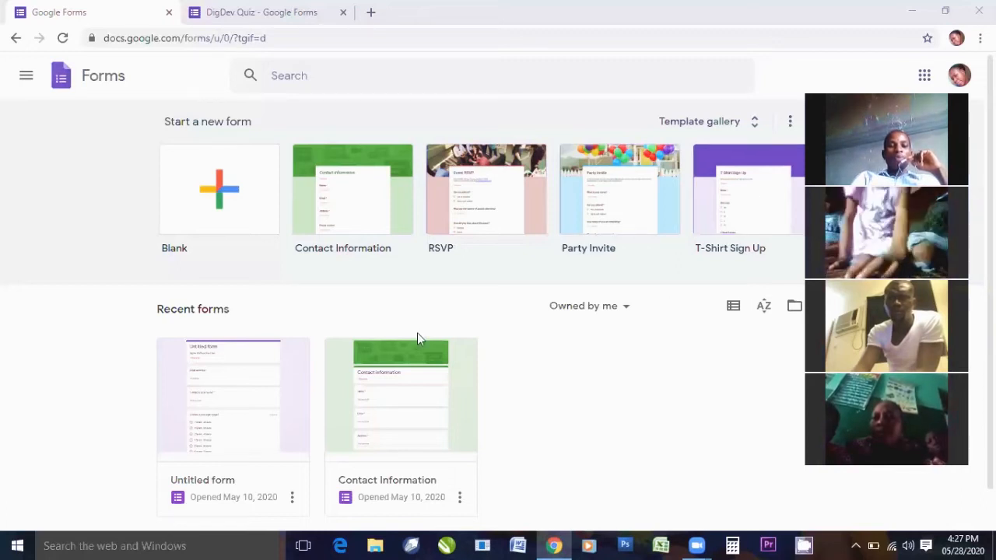
Create a new blank form and title it "DIGDEV PRACTICAL"
left_click(221, 189)
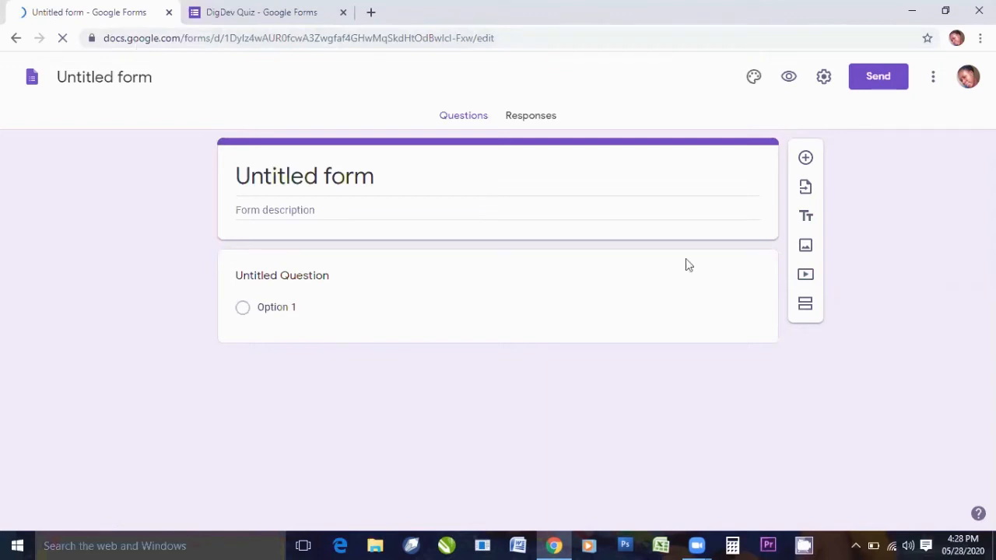
left_click(406, 191)
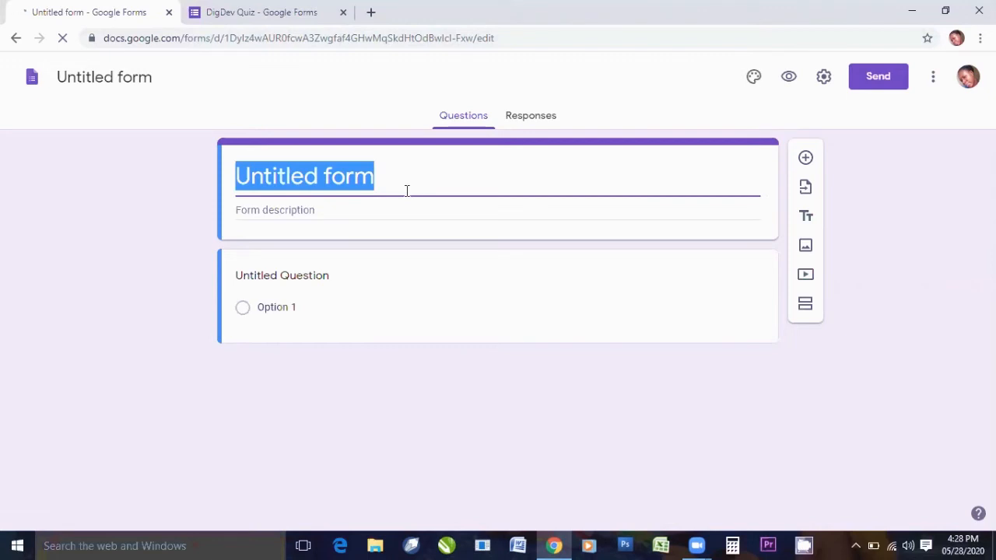
type("D")
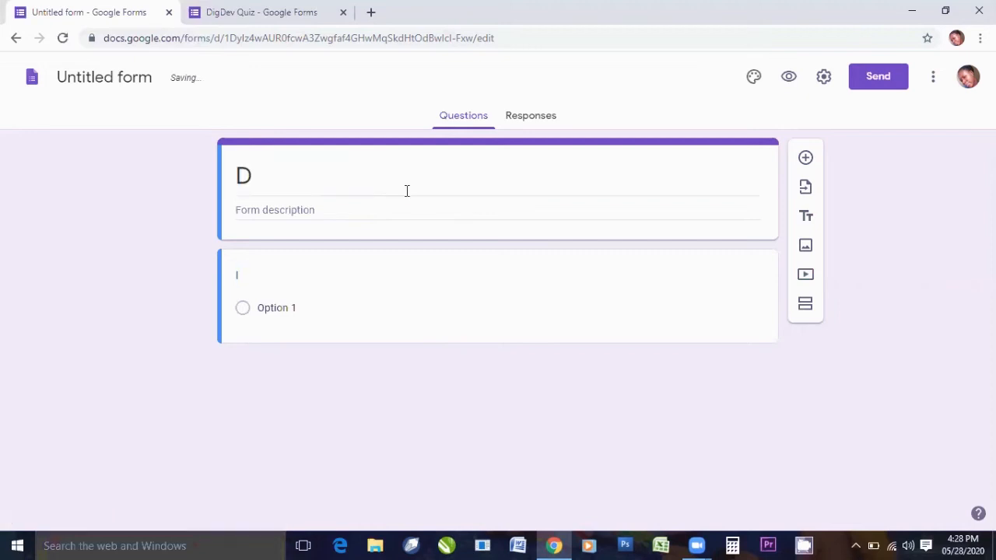
type("G")
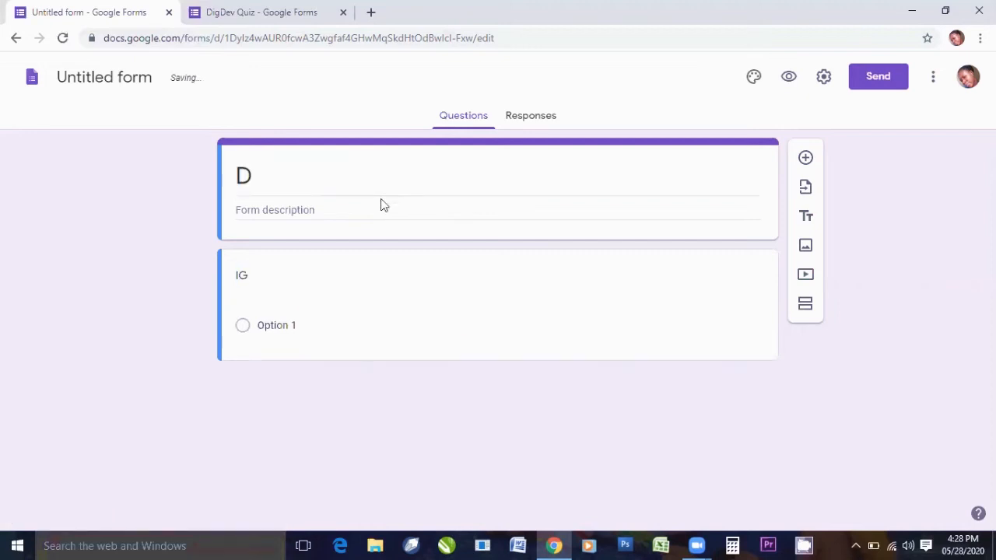
left_click(315, 177)
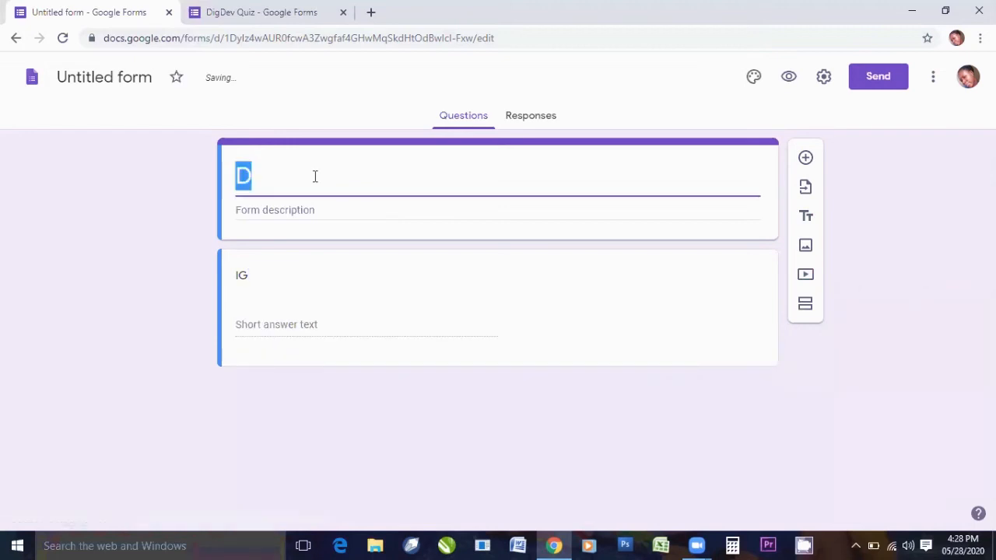
left_click(315, 177)
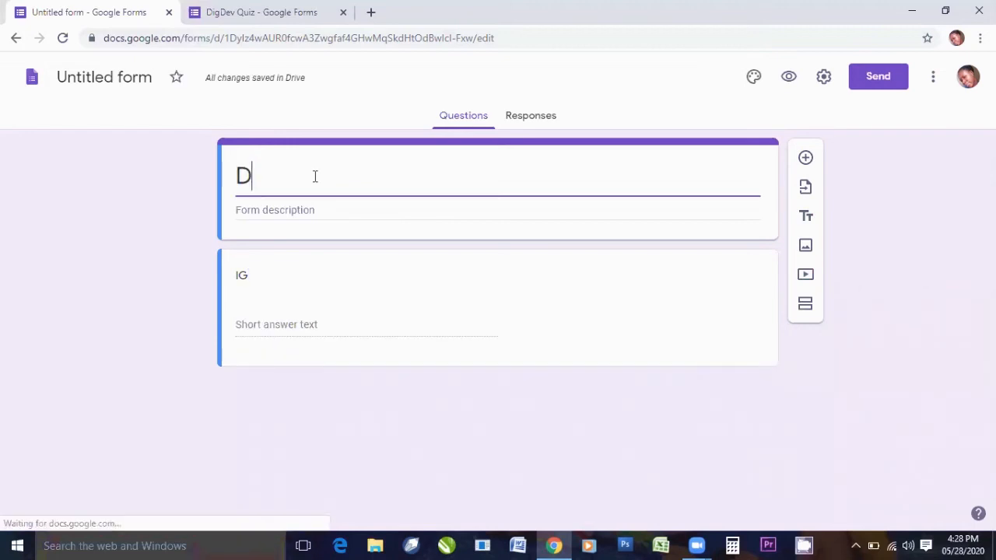
type("IG")
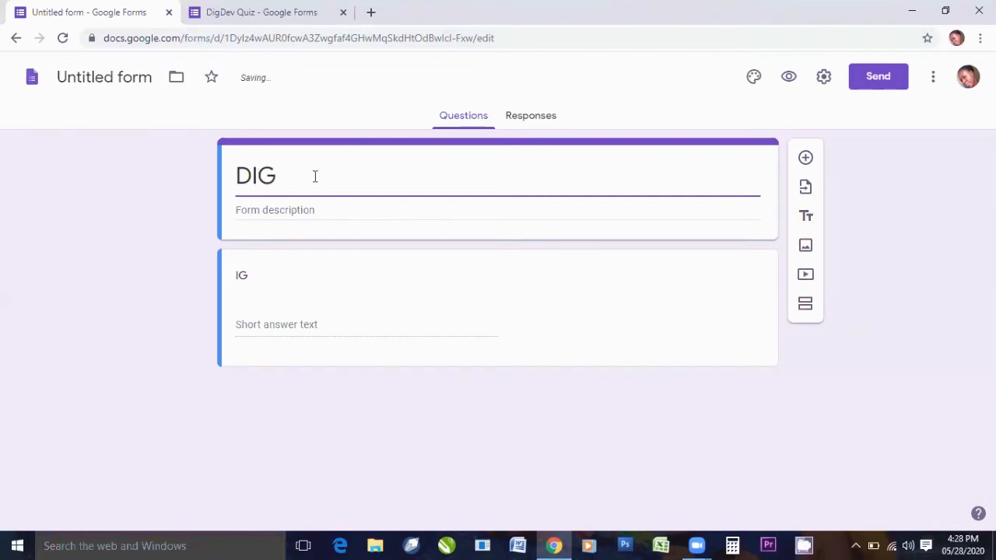
type("DEV PRAC")
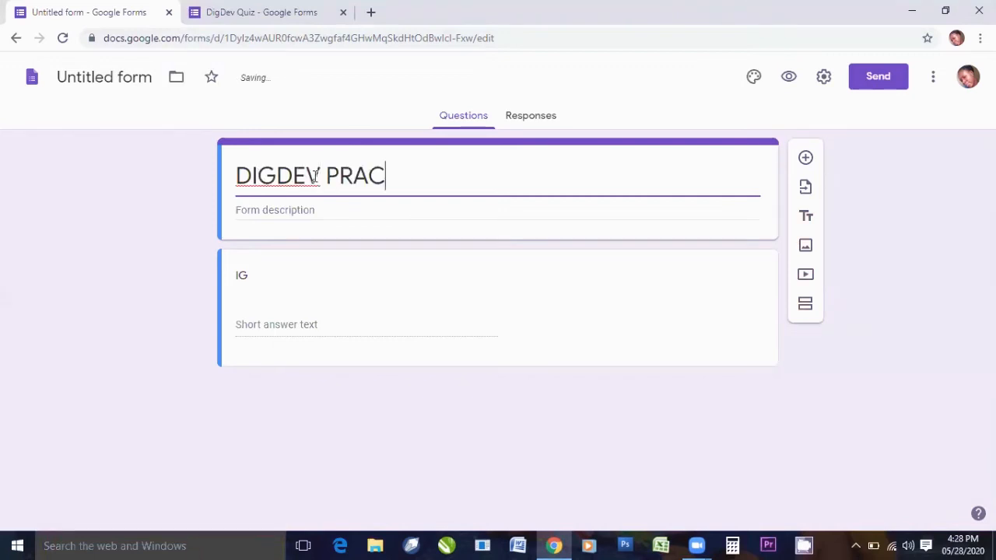
type("TICAL")
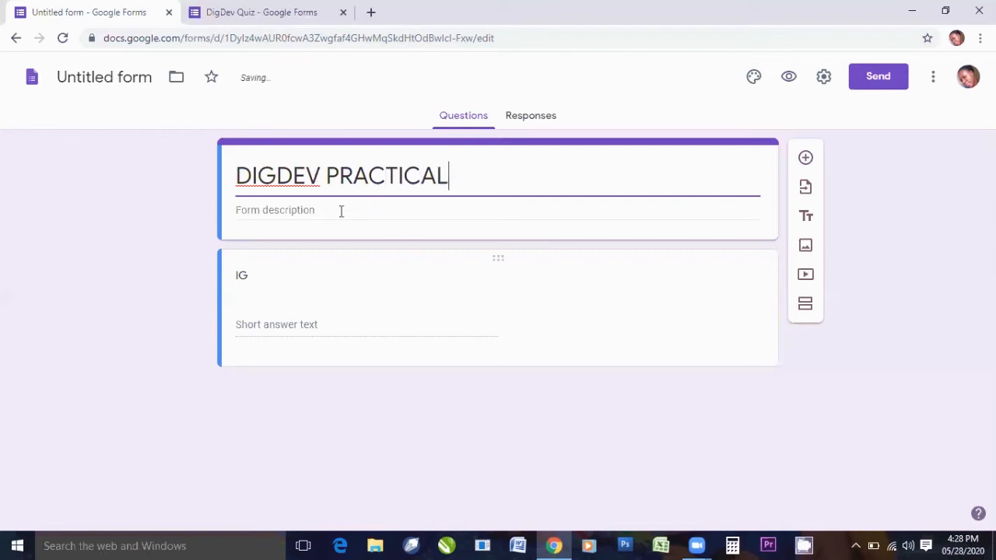
Set the form description to "Practical on Google Form"
left_click(322, 211)
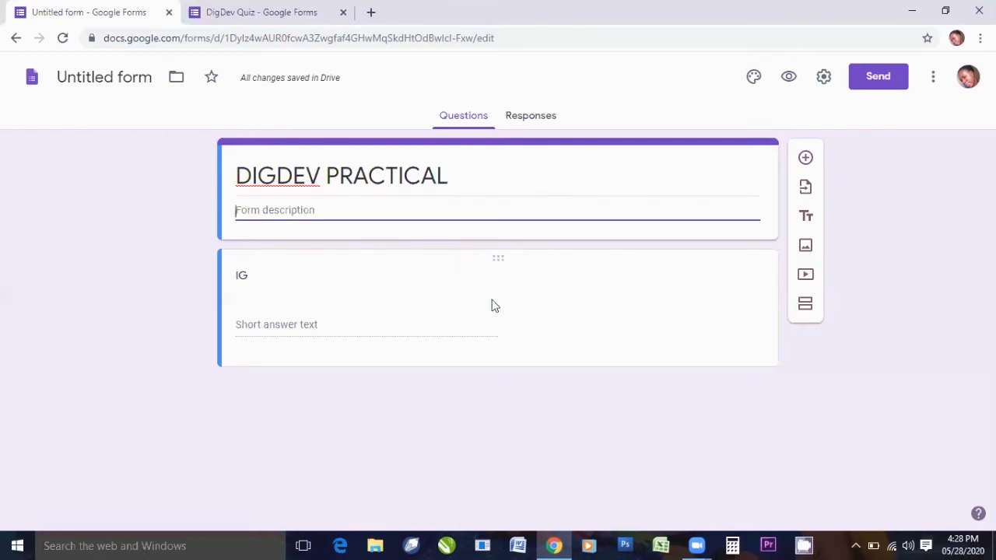
type("P")
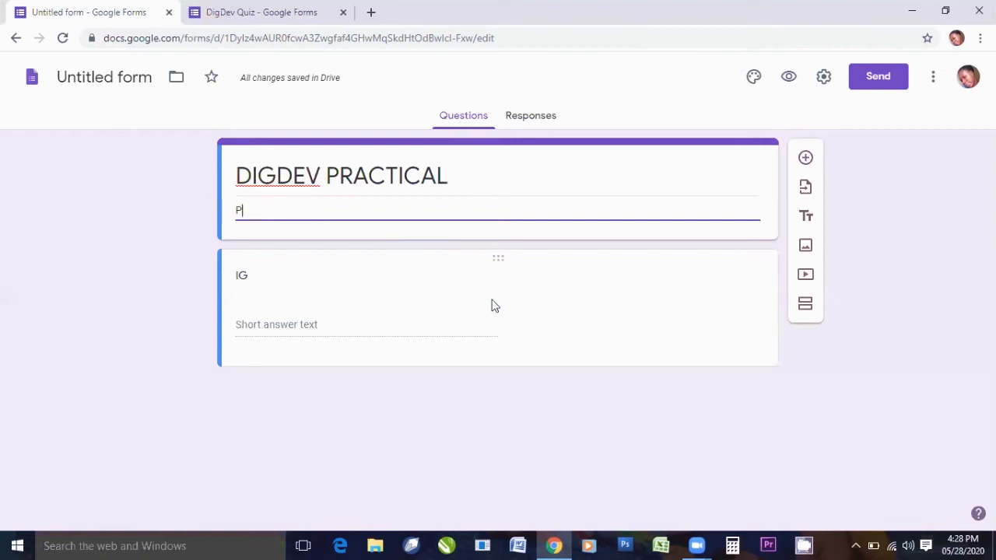
type("r")
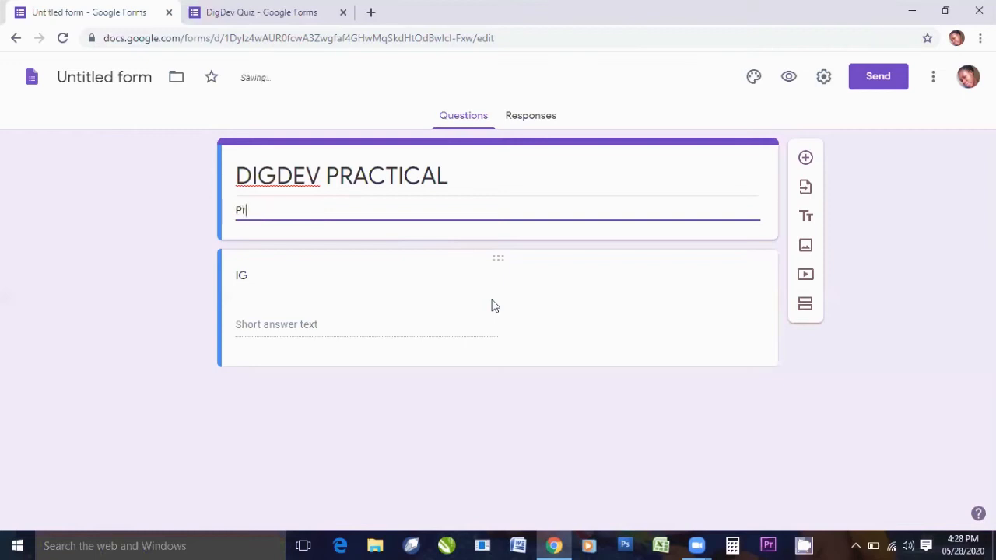
type("actical on Googl")
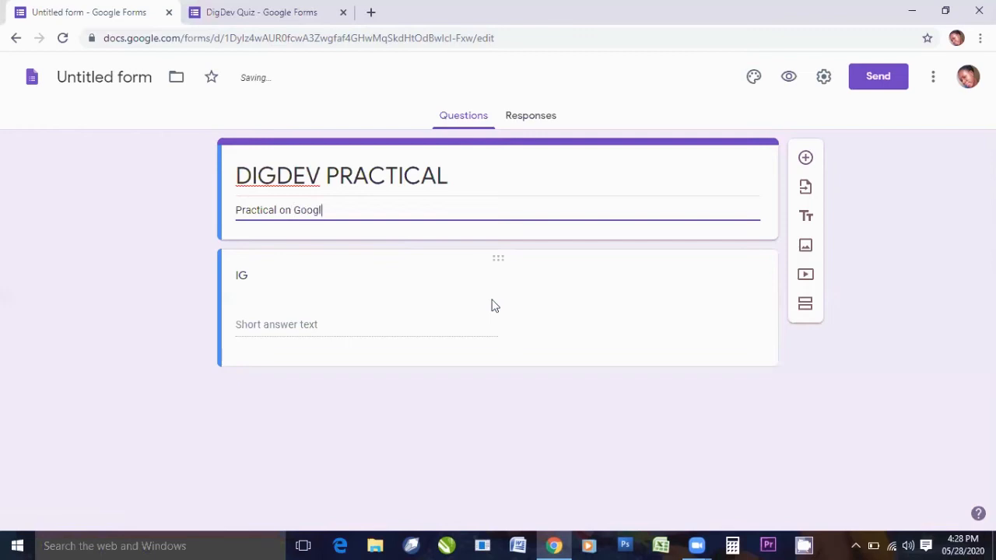
type("e Form")
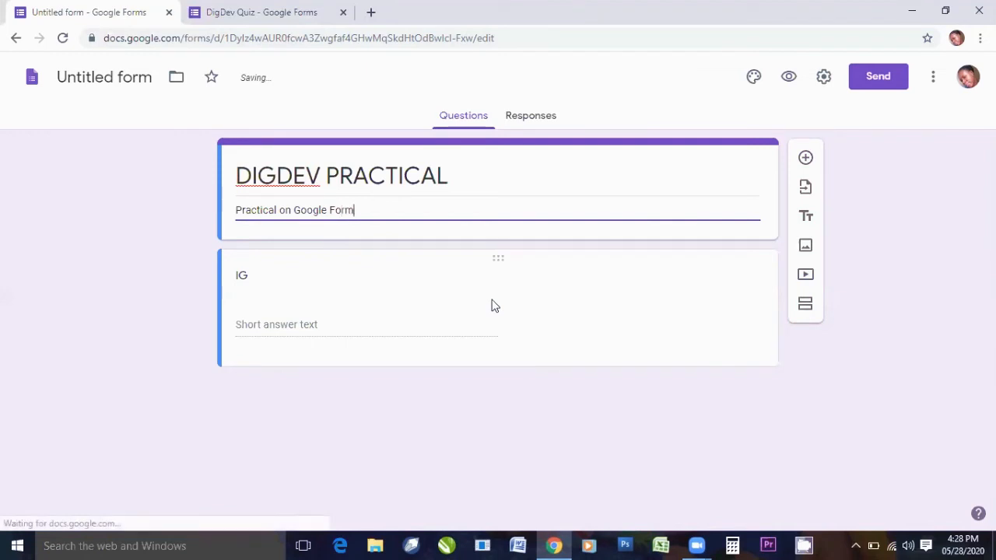
Replace the first question's text with "Name" and choose Short answer as its type
left_click(278, 288)
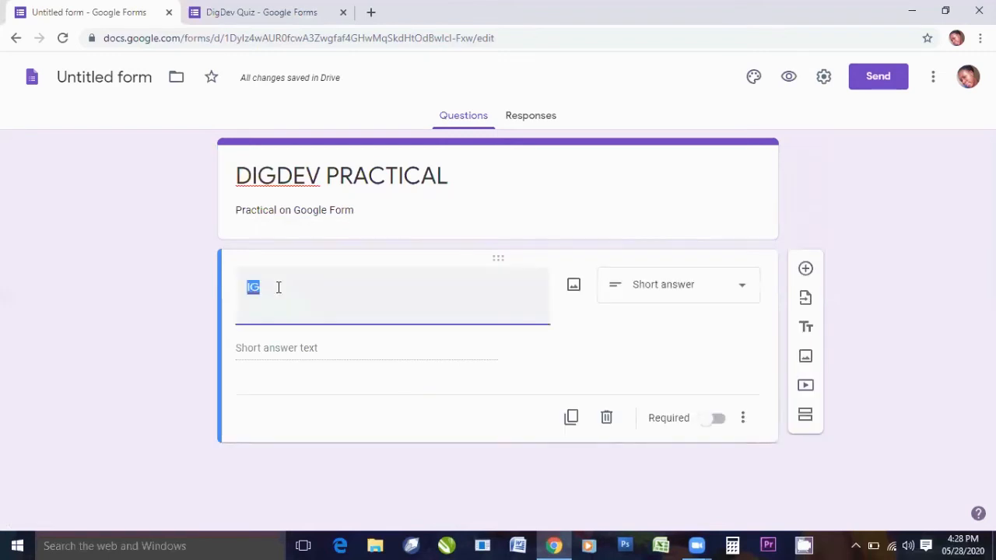
key("BackSpace")
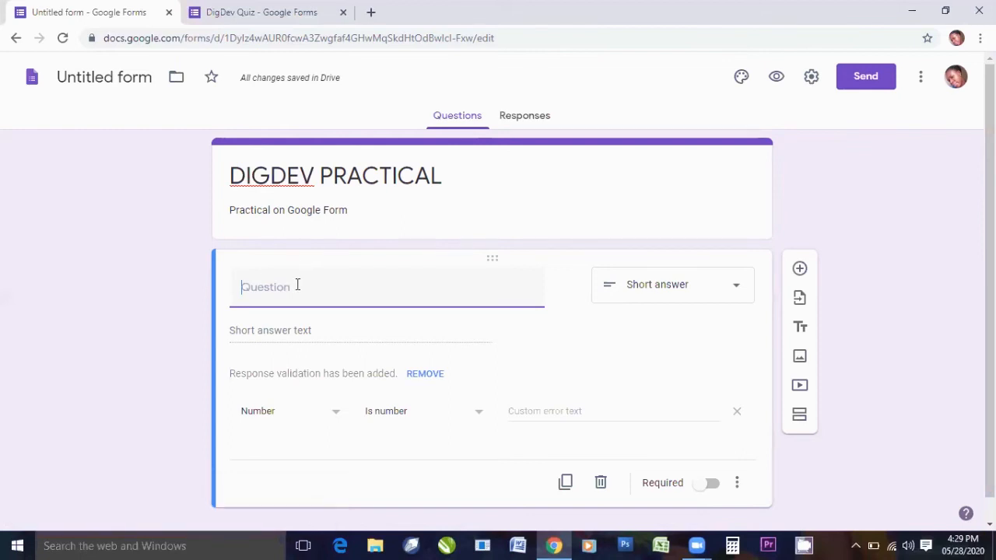
mouse_move(296, 288)
type("Name")
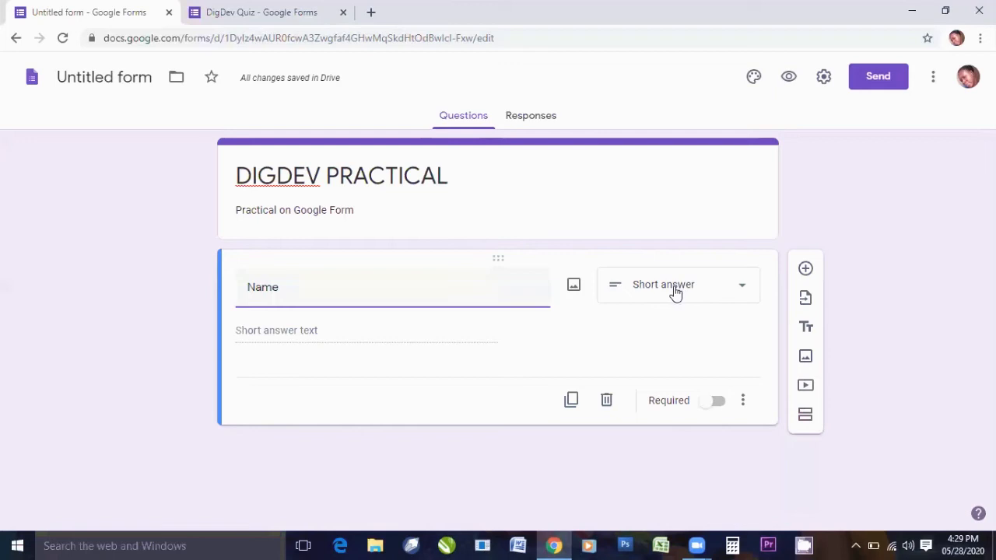
left_click(743, 289)
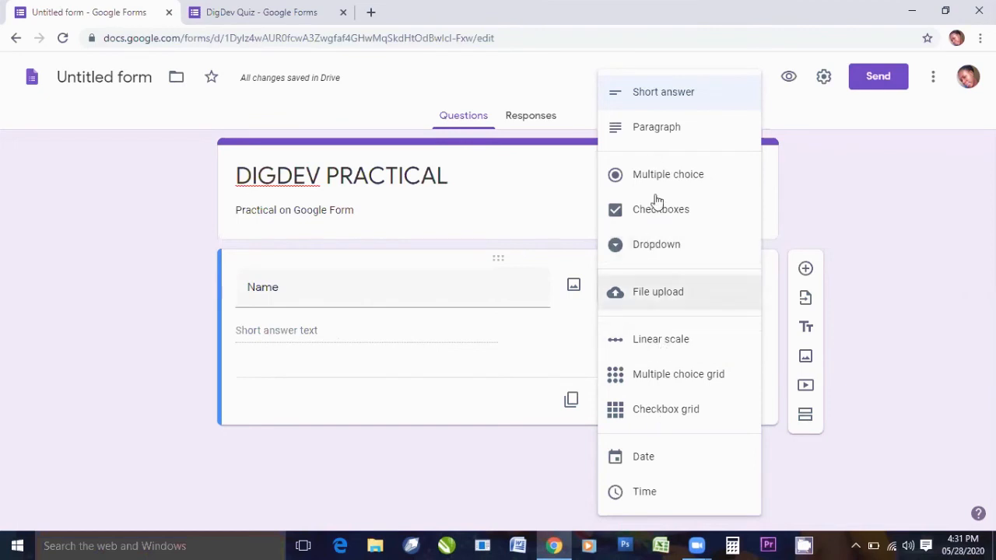
left_click(663, 93)
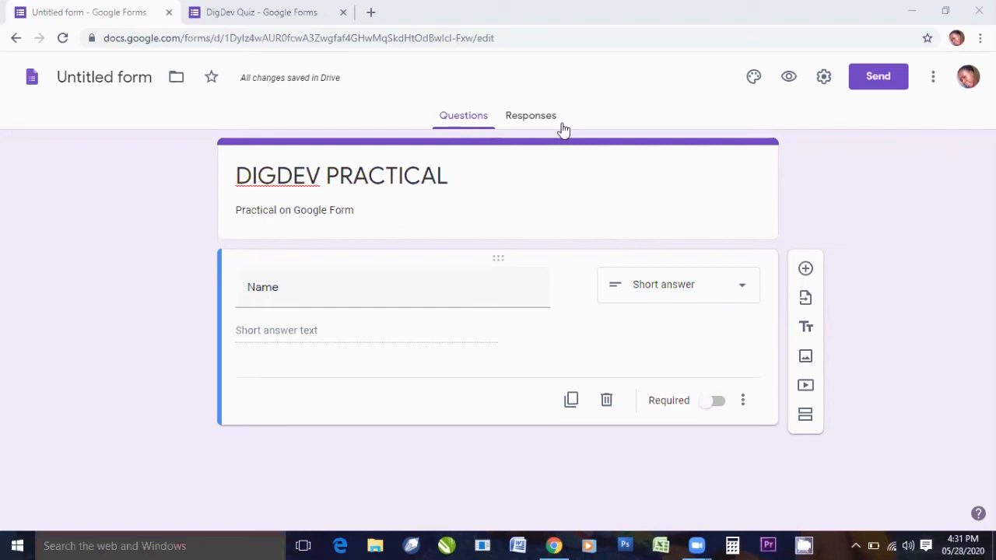
Duplicate the Name question and delete the copy
left_click(572, 403)
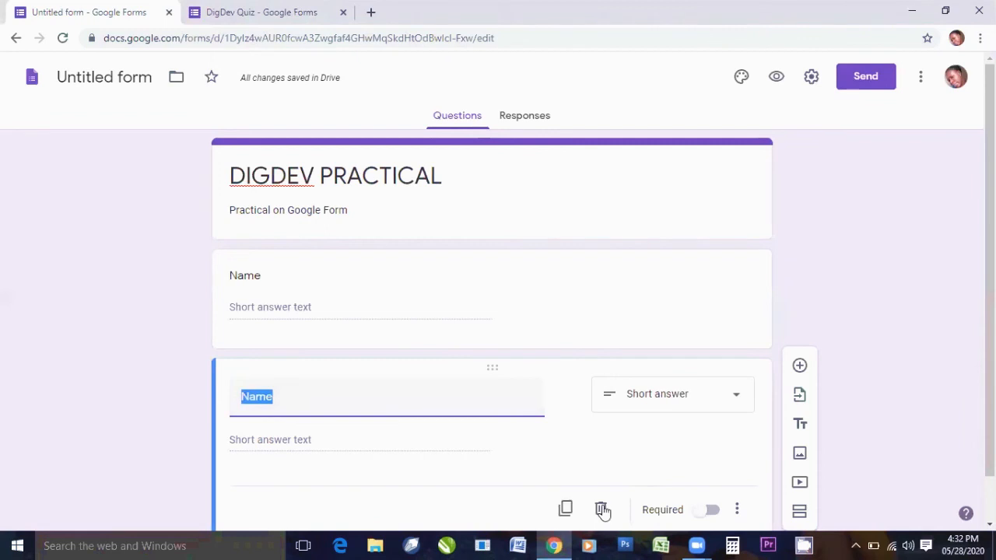
left_click(602, 511)
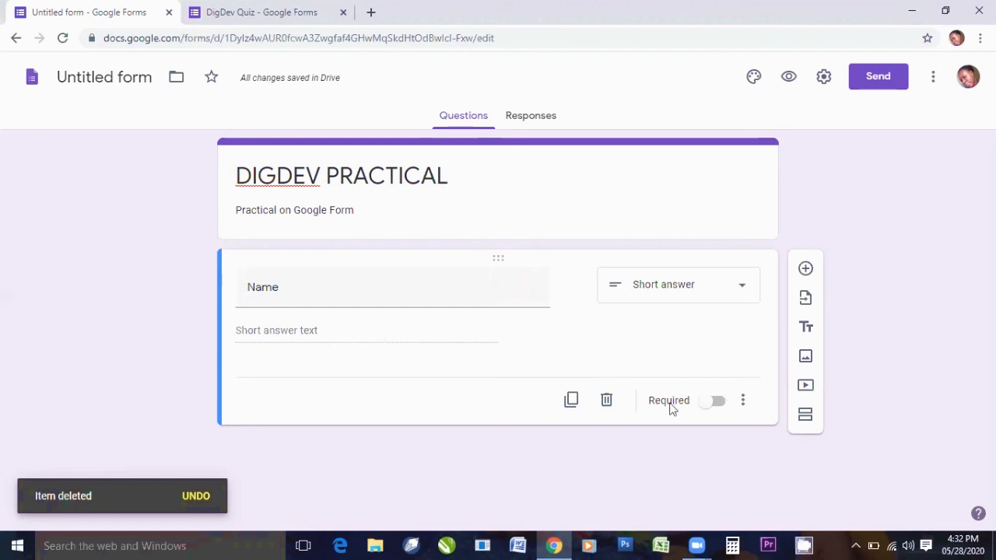
Make the Name question required
left_click(719, 402)
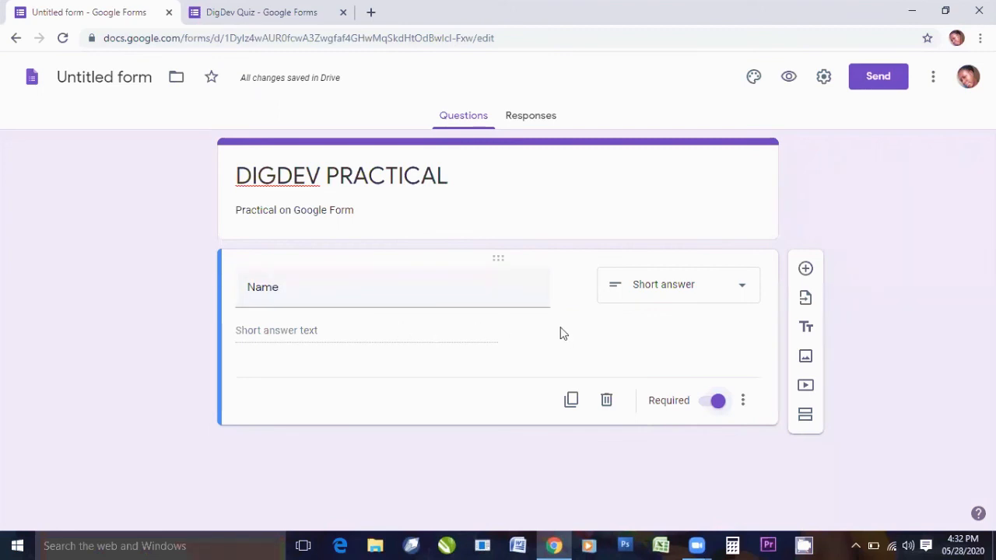
mouse_move(318, 286)
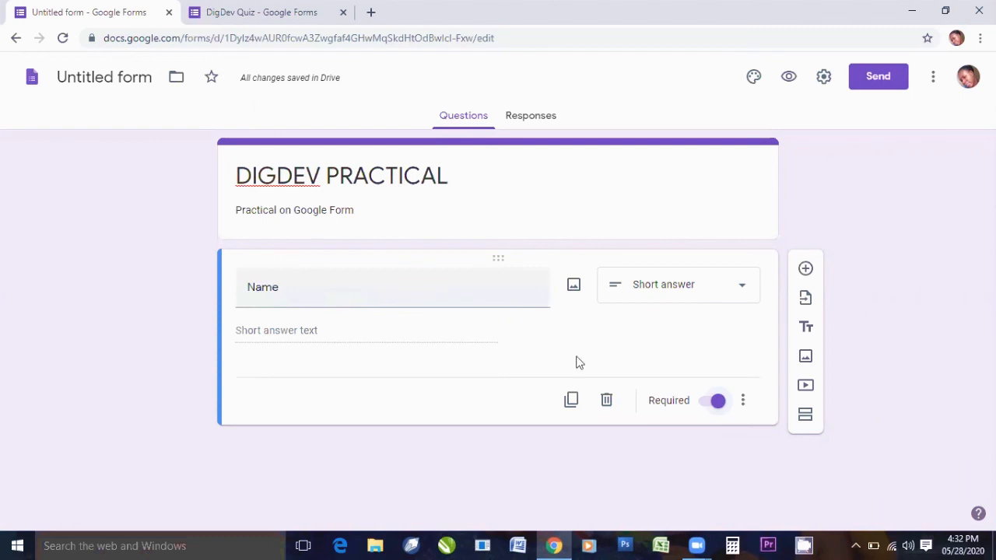
Add a new question below Name and title it "Email Address"
left_click(806, 302)
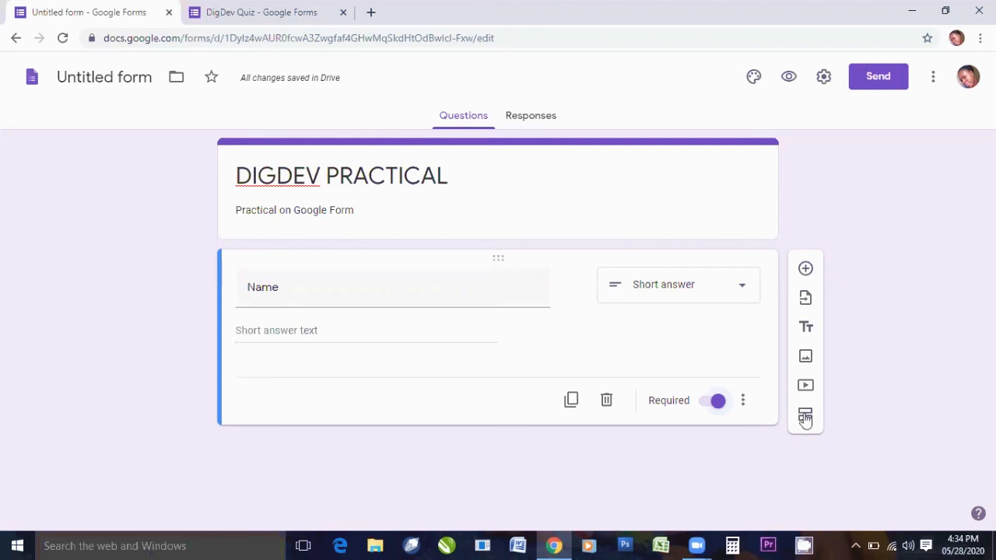
left_click(806, 269)
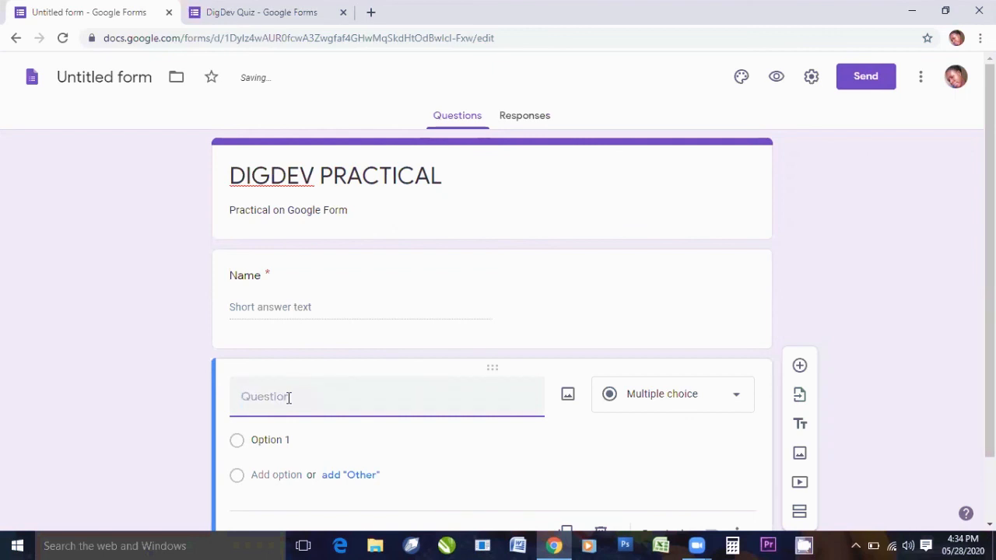
type("E")
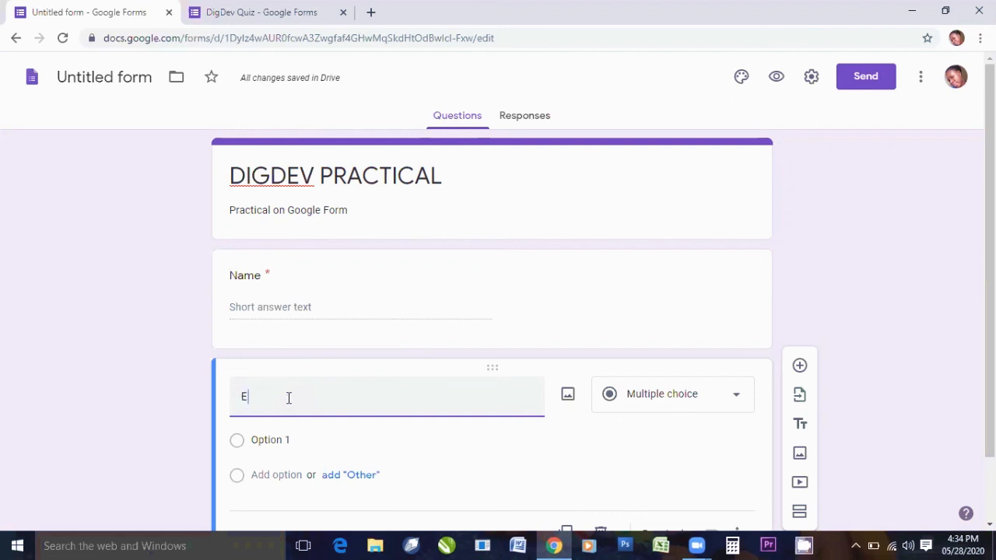
type("mail")
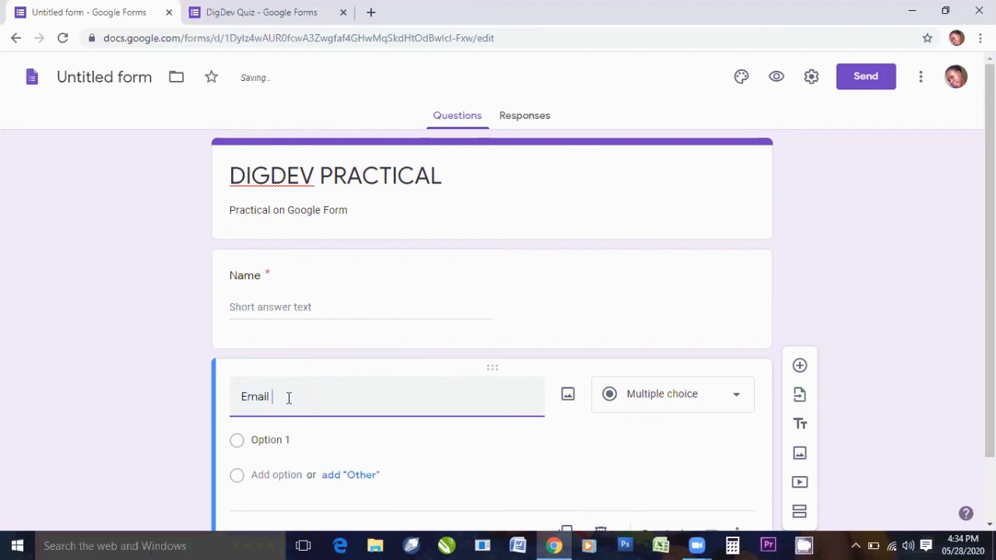
type(" Address")
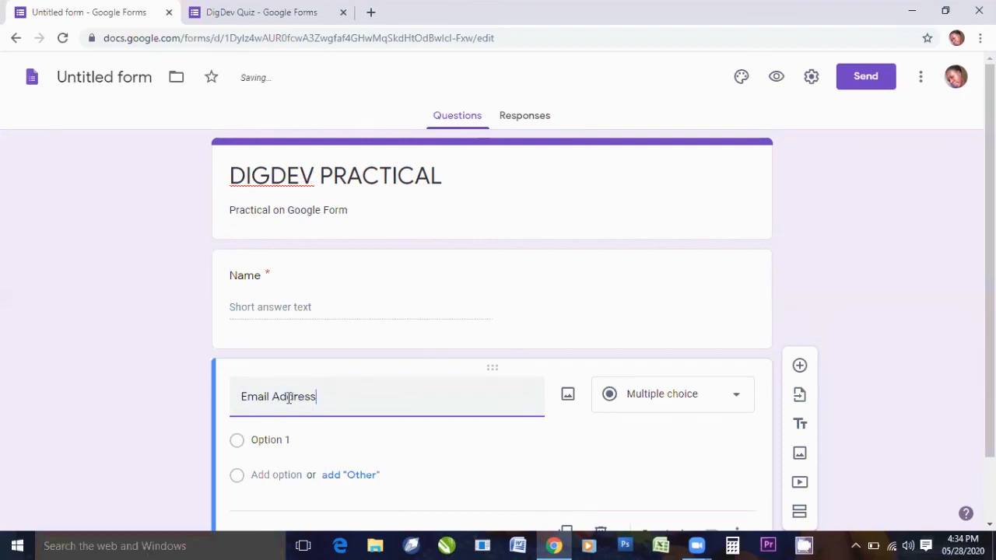